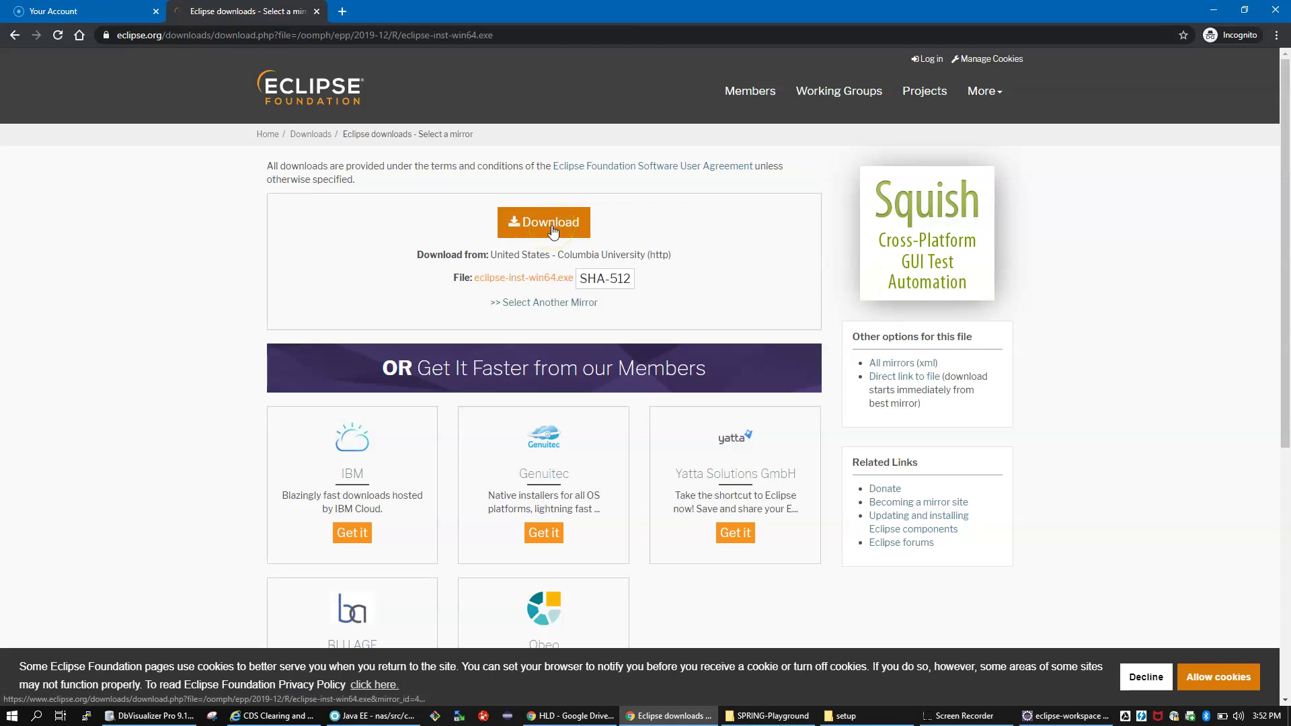
Decline the cookies on the Eclipse download page and minimize the browser and Eclipse windows to reach the desktop.
left_click(1145, 675)
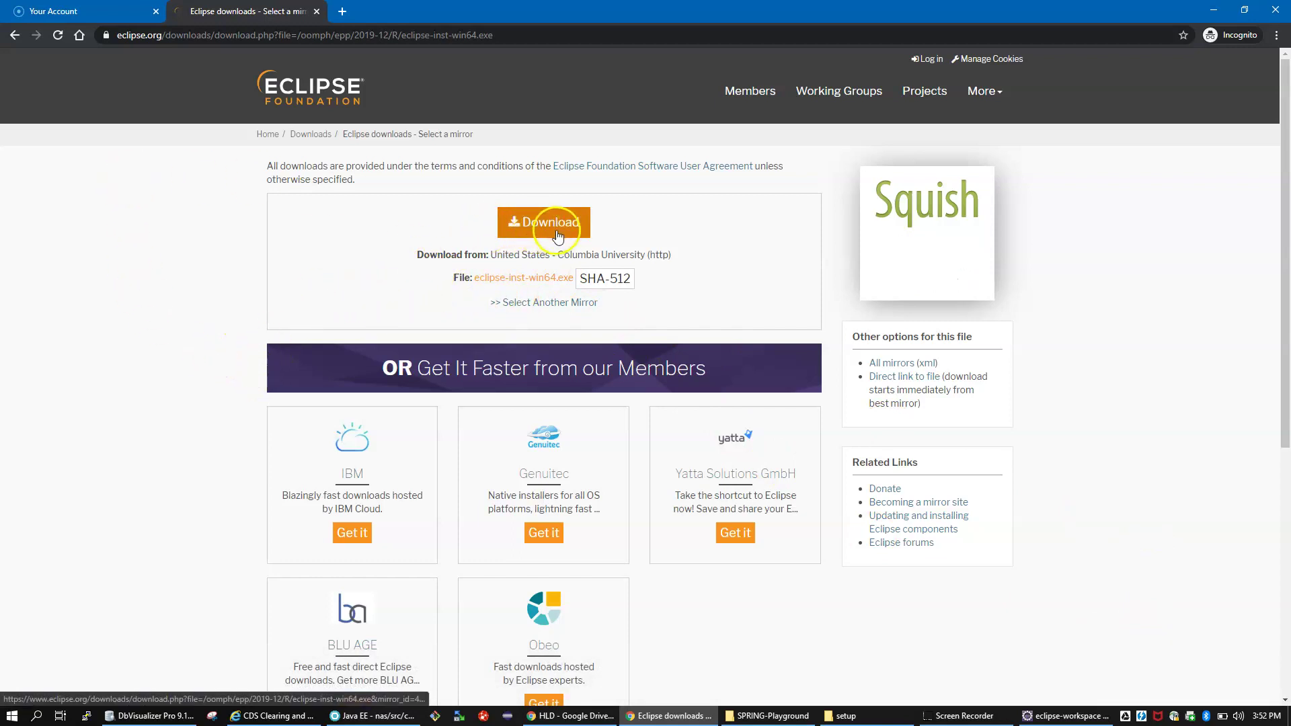
left_click(1214, 11)
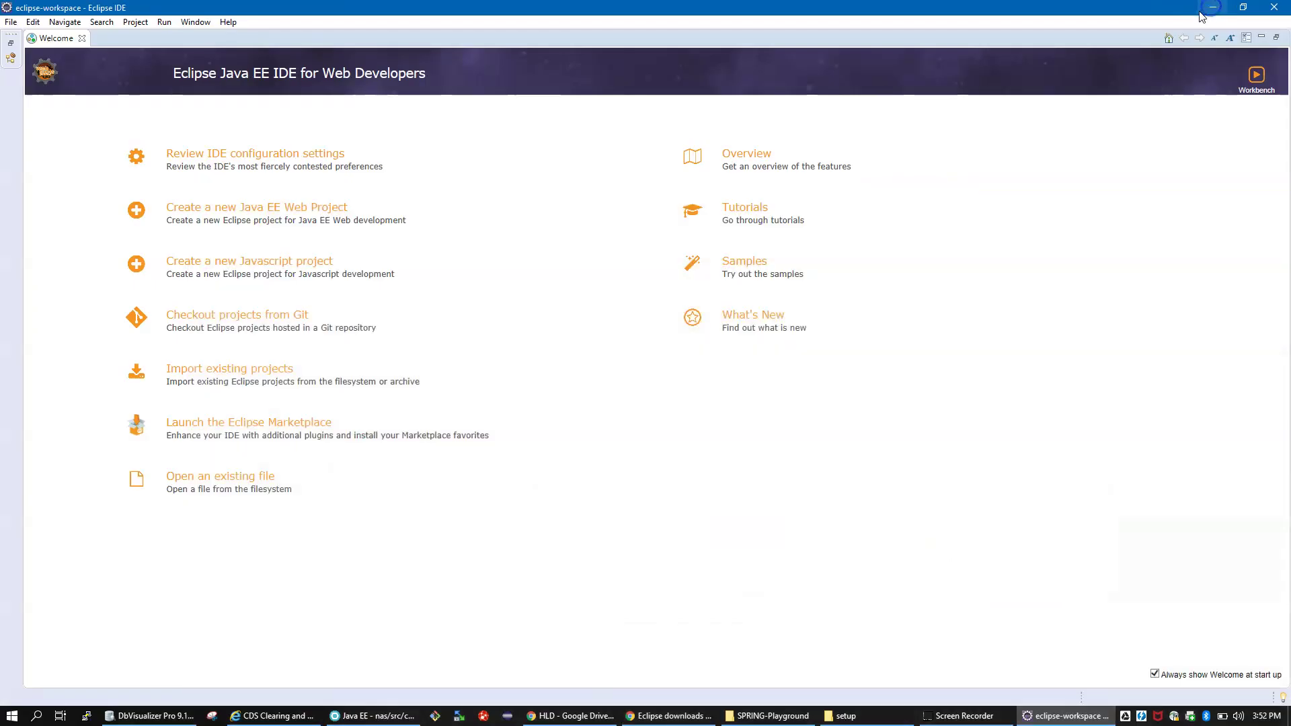
left_click(1210, 8)
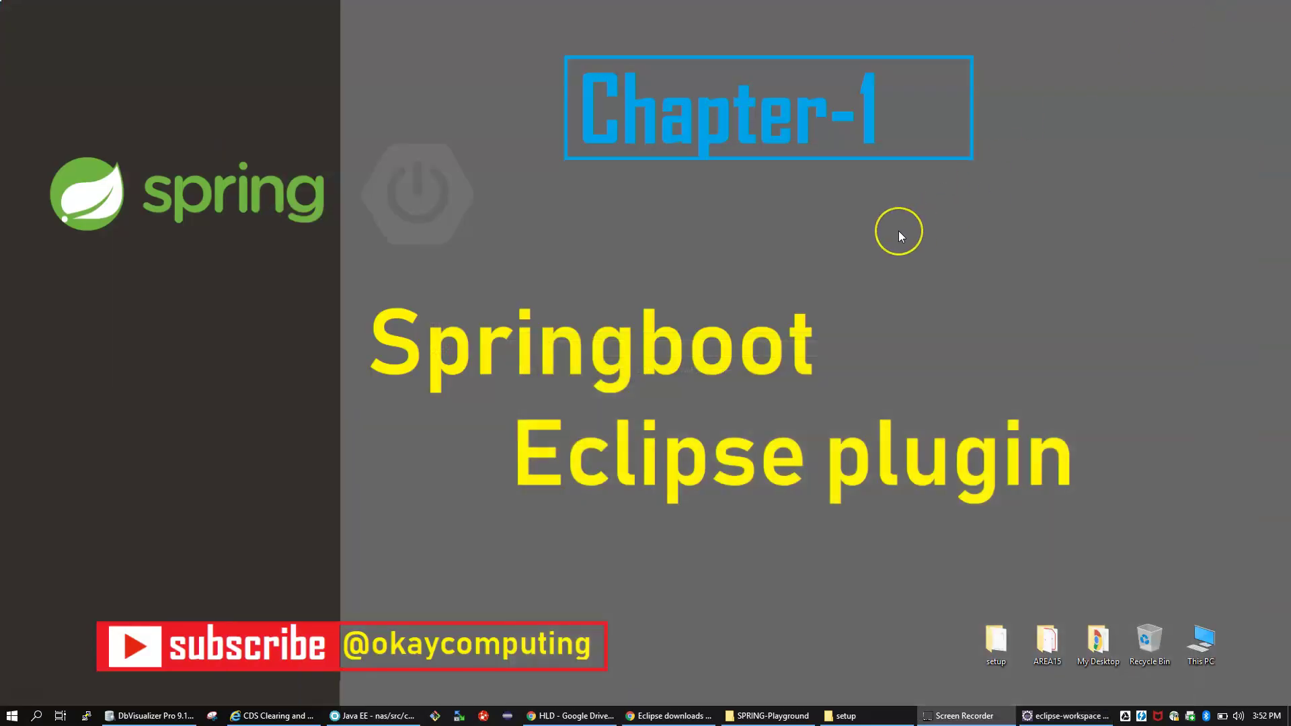
Check the installed Java version in a Command Prompt with java -version and exit the prompt.
key("super+r")
type("cmd")
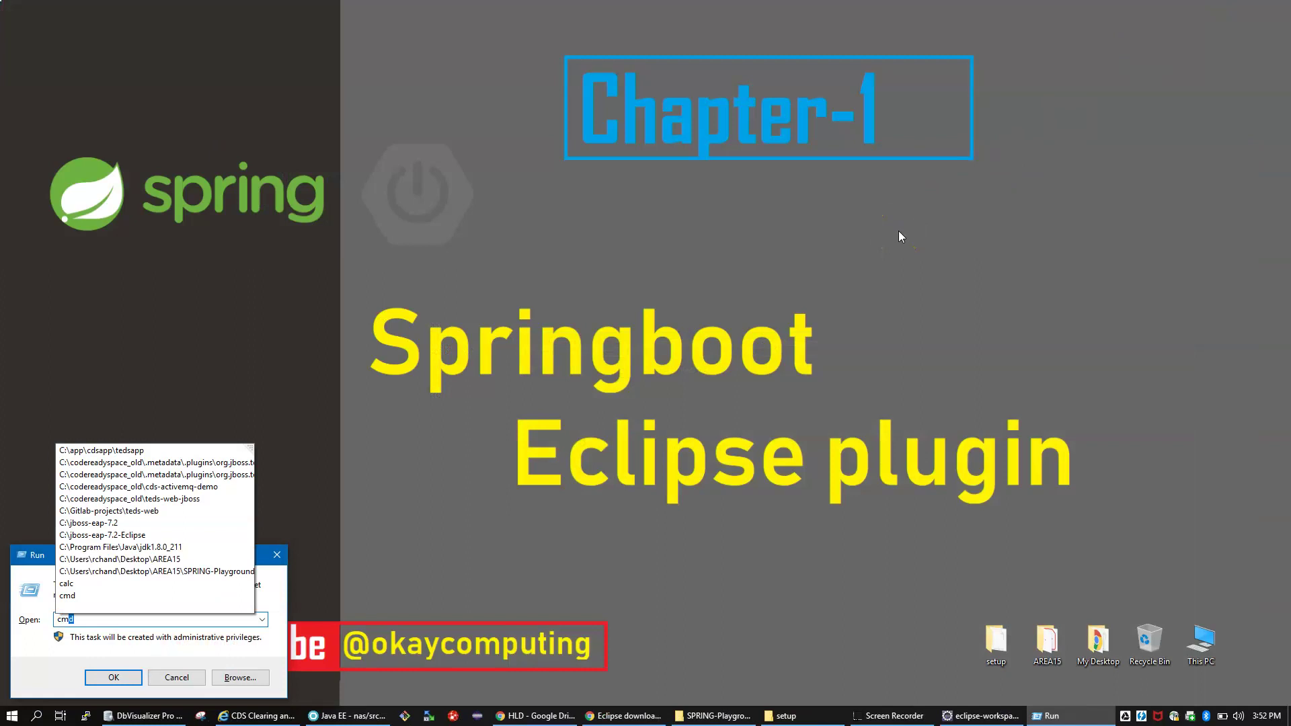
key("Return")
type("java --version")
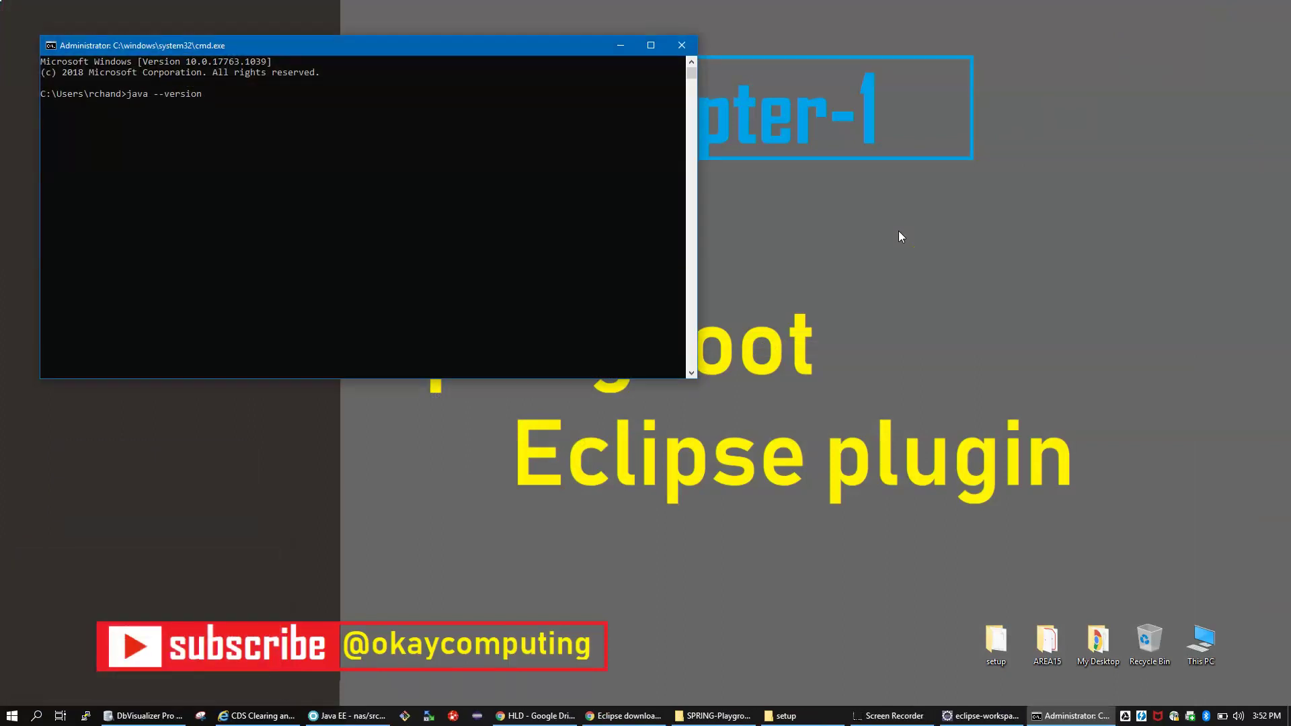
key("Return")
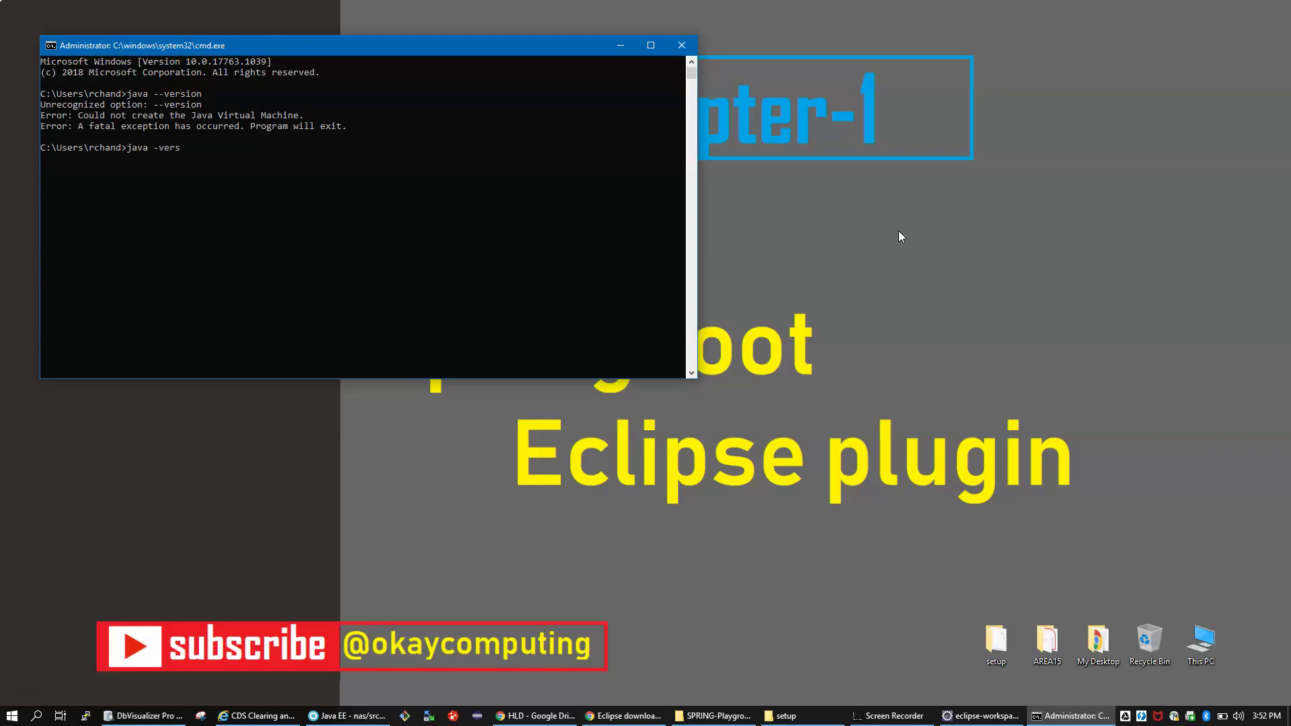
key("Return")
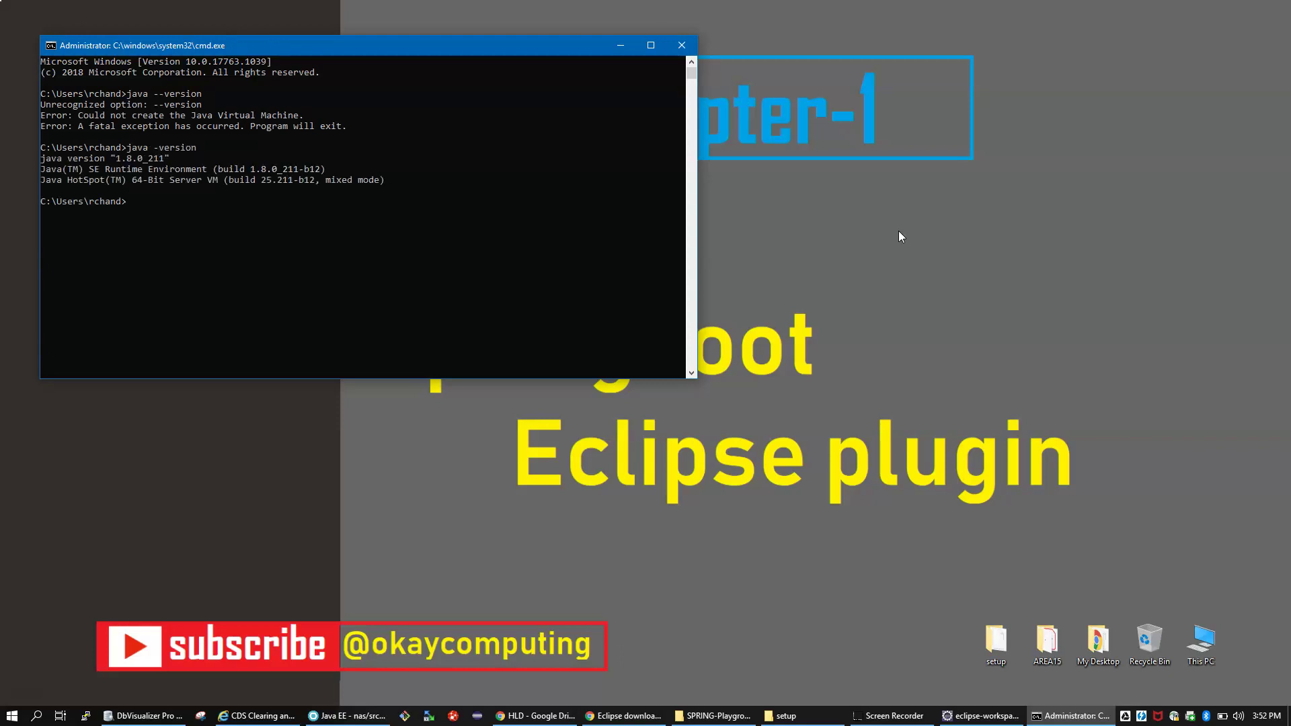
left_click(215, 198)
type("exit")
key("Return")
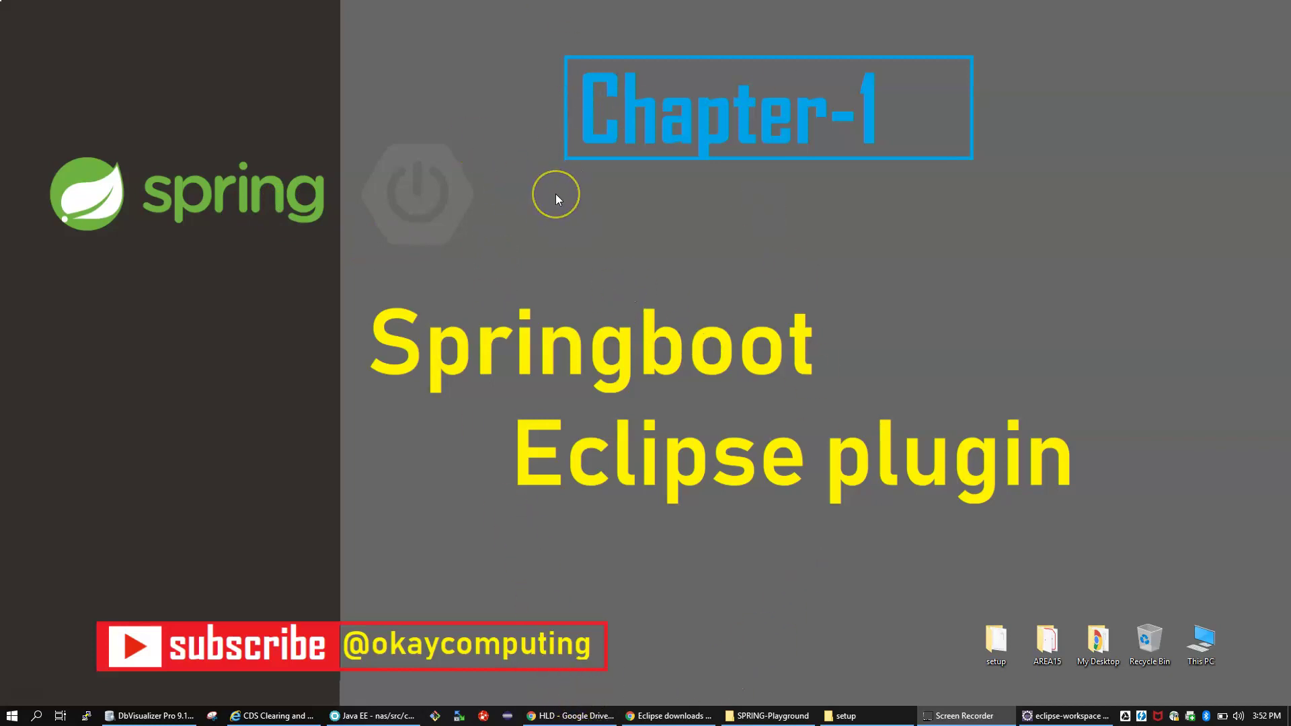
Switch to Eclipse, go from the Welcome page to the workbench and open the Eclipse Marketplace.
left_click(1029, 713)
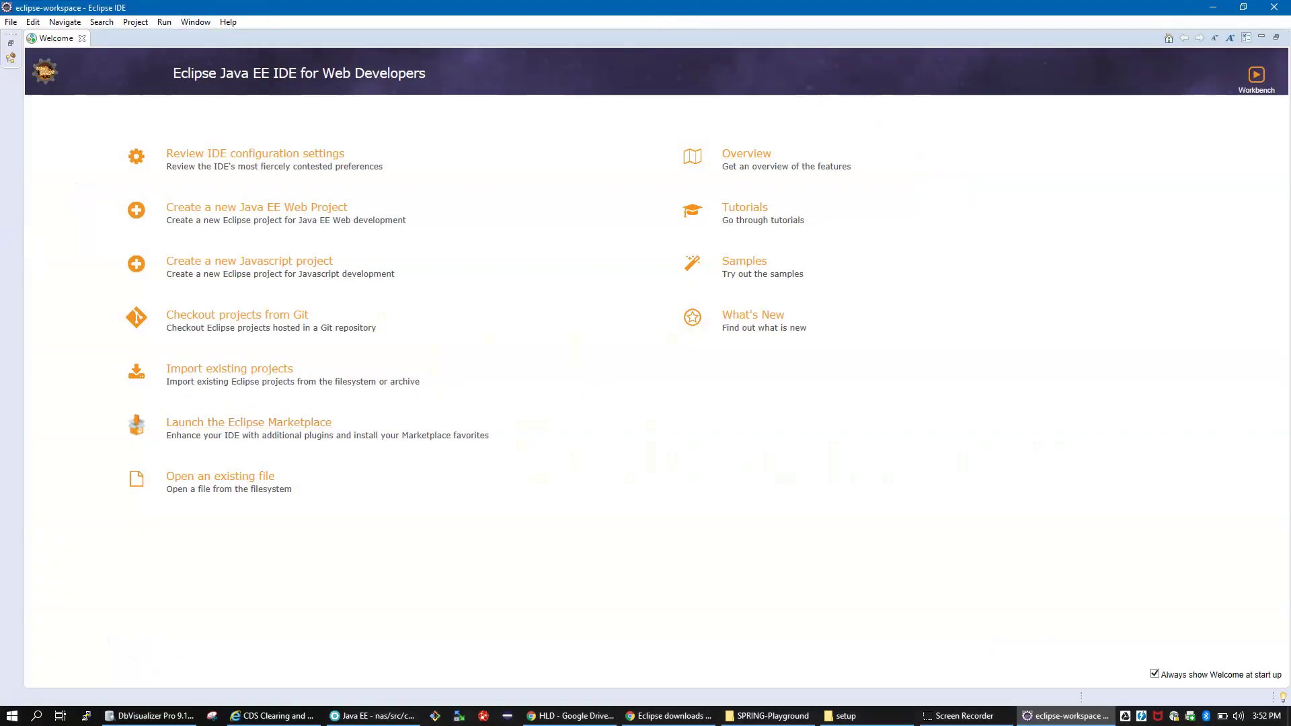
left_click(1256, 76)
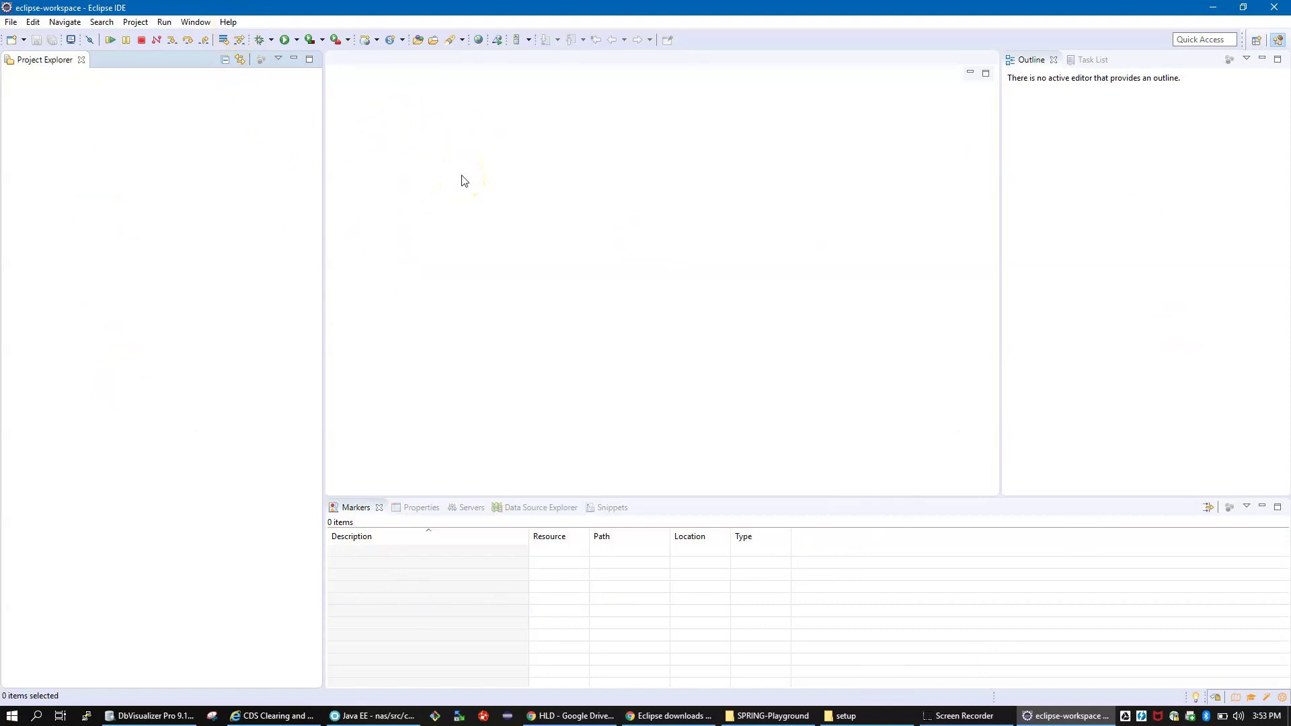
left_click(227, 23)
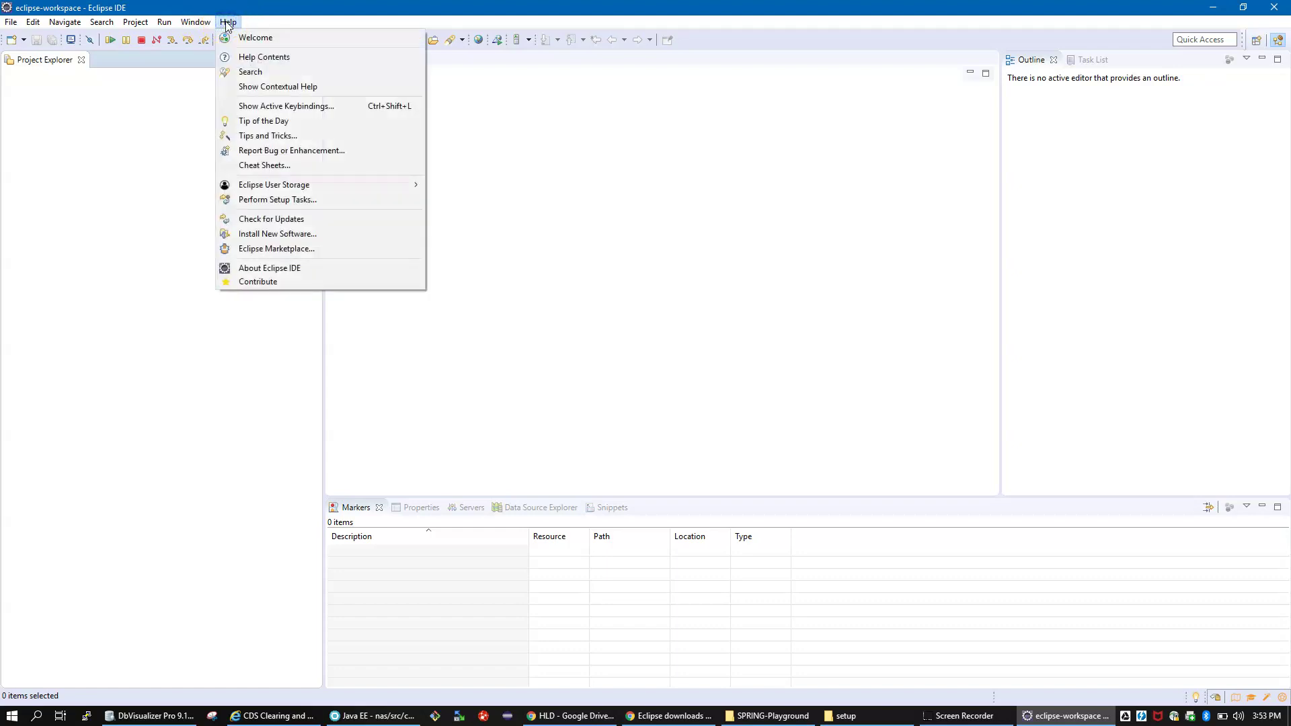
left_click(292, 254)
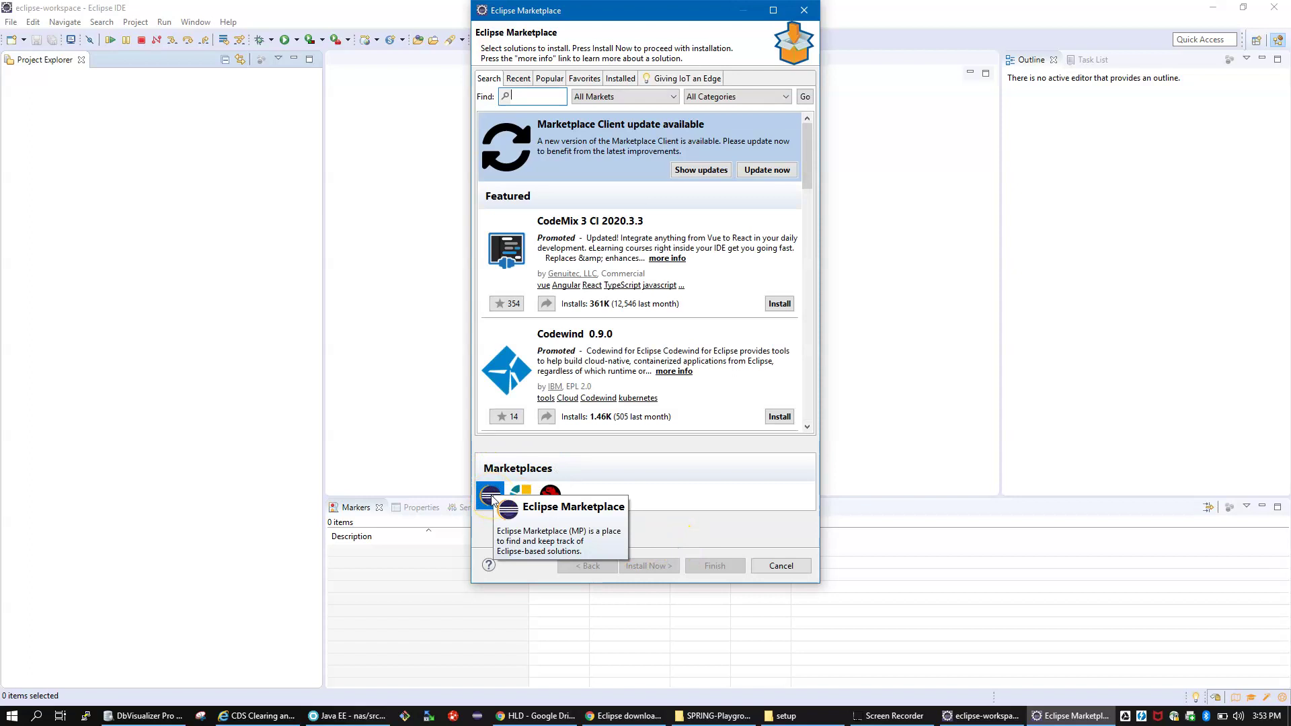
View the Obeo Marketplace catalog and return to the Eclipse Marketplace catalog.
left_click(519, 496)
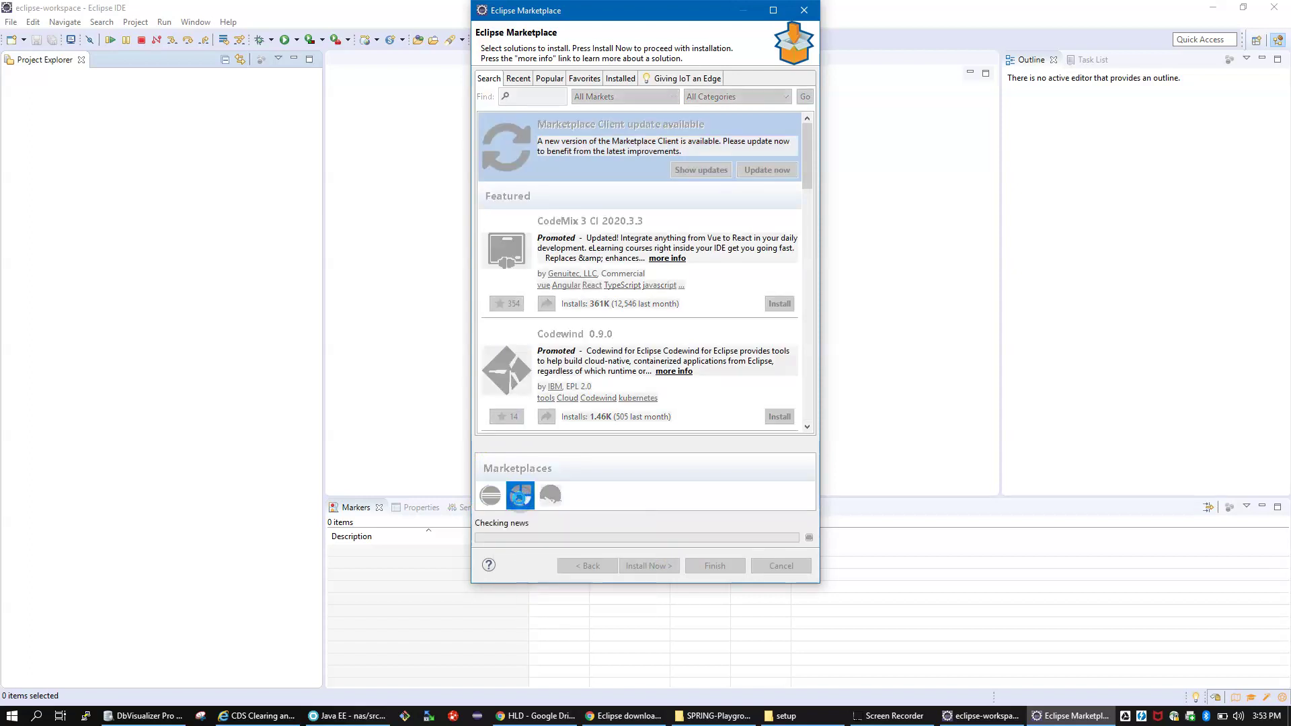
left_click(521, 499)
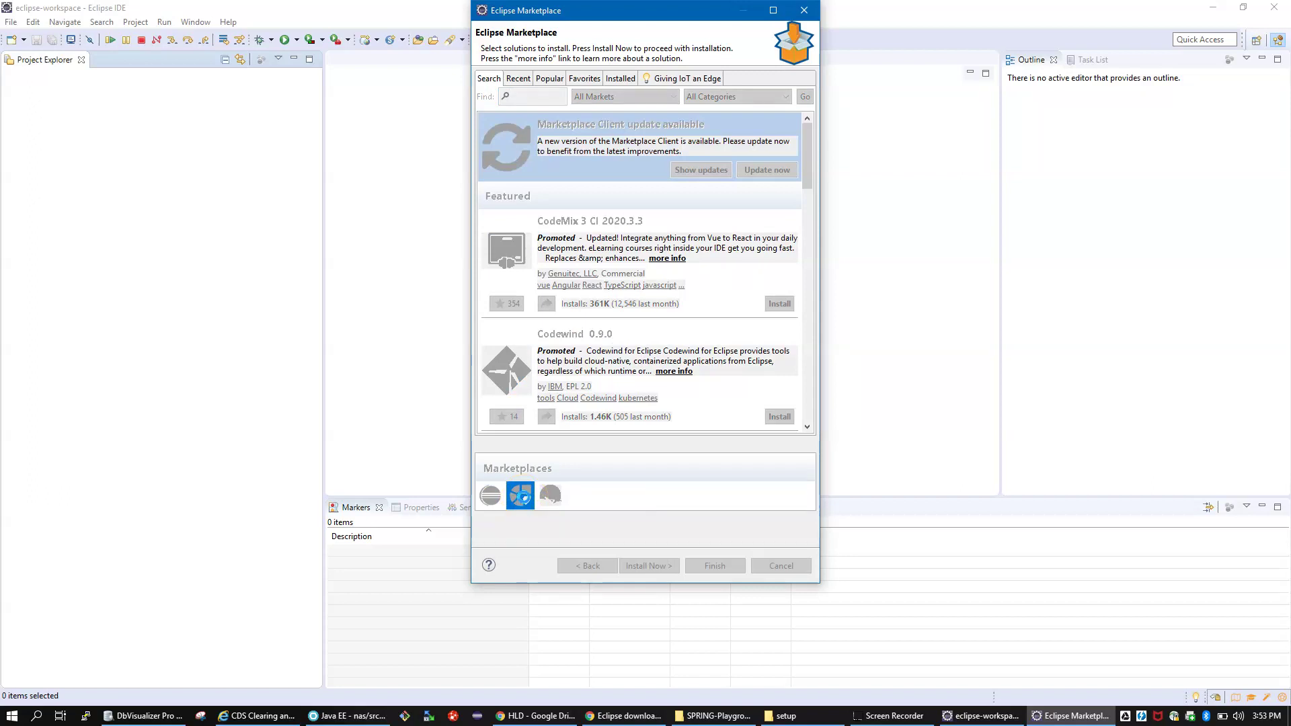
left_click(522, 501)
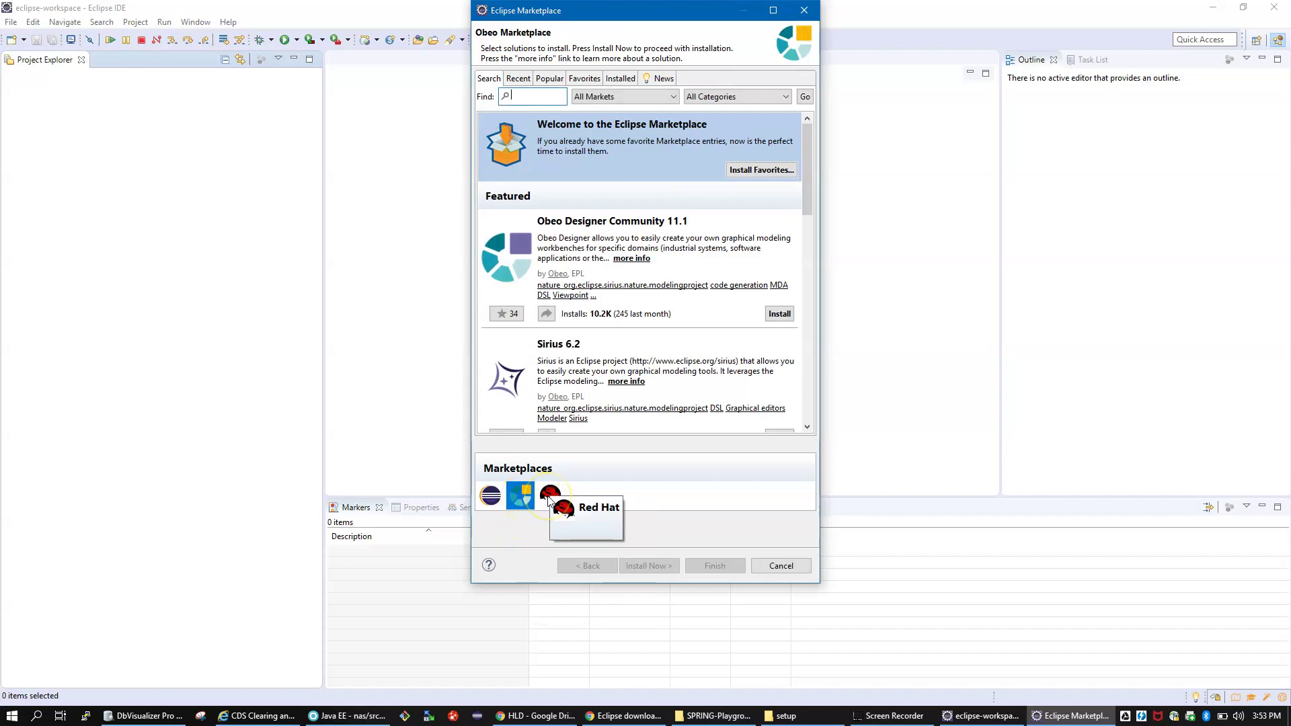
left_click(494, 501)
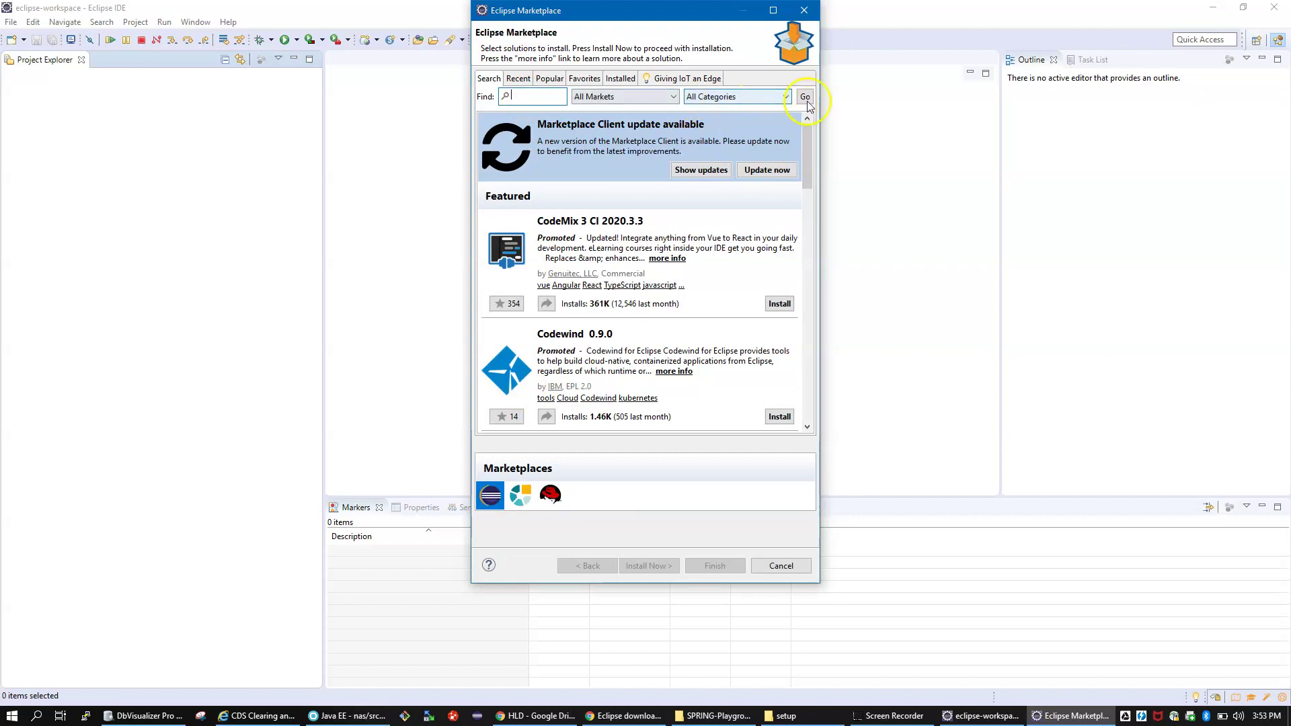
Widen the Marketplace dialog and search for "spring tool suite", looking through the results.
left_click_drag(820, 80, 973, 81)
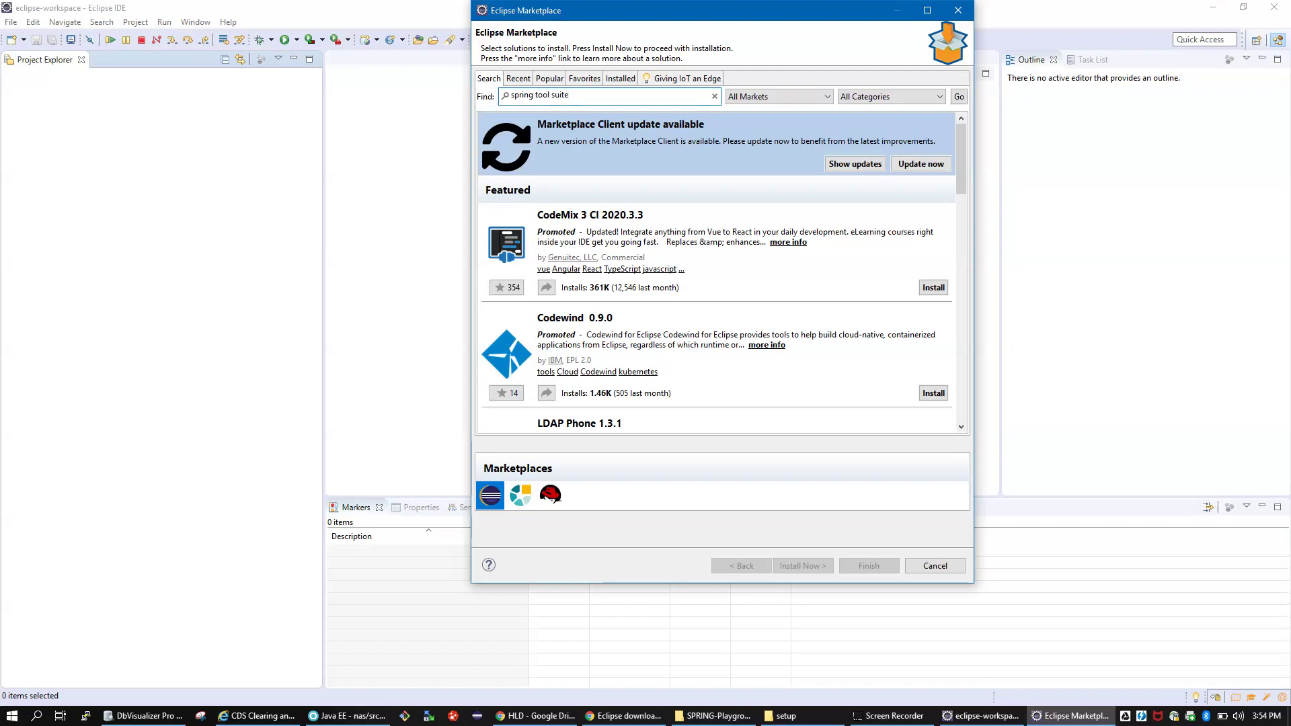
key("Return")
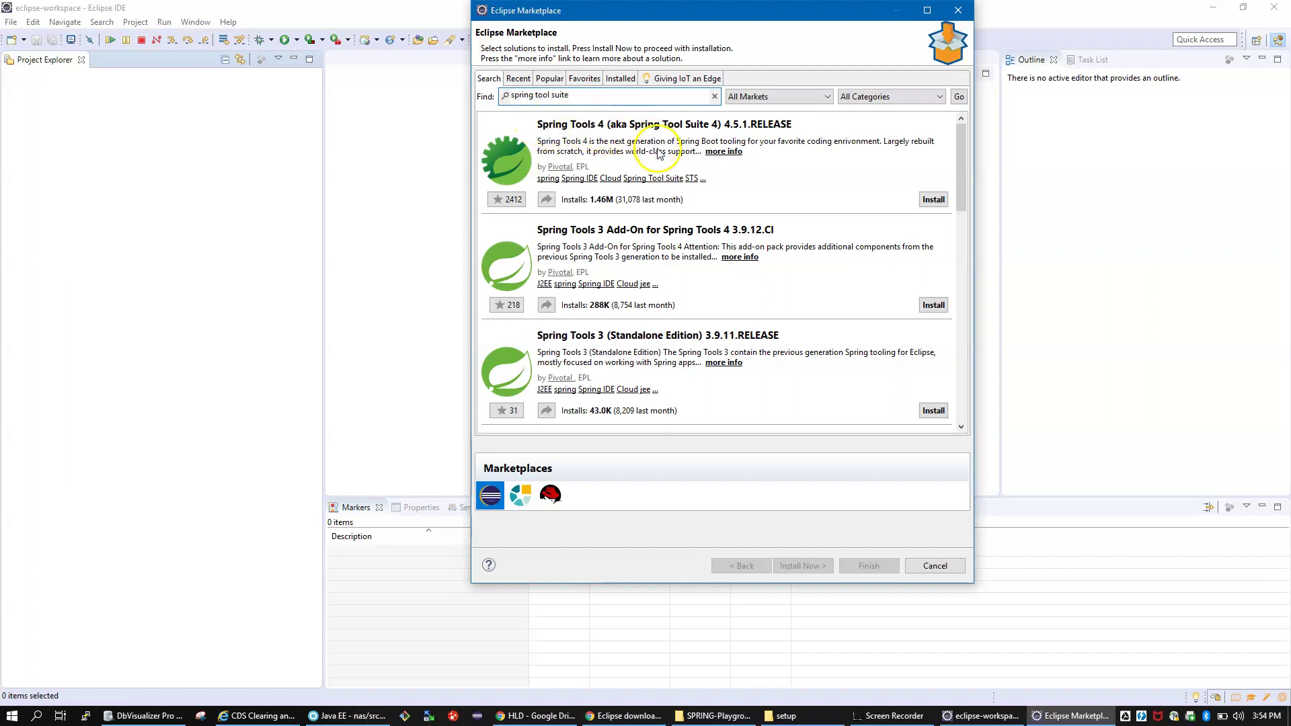
scroll(666, 195, "down", 3)
scroll(676, 243, "down", 2)
scroll(666, 215, "up", 5)
Install Spring Tools 4 (aka Spring Tool Suite 4) 4.5.1.RELEASE with all features, accepting the license agreements, and show the installation progress.
left_click(933, 200)
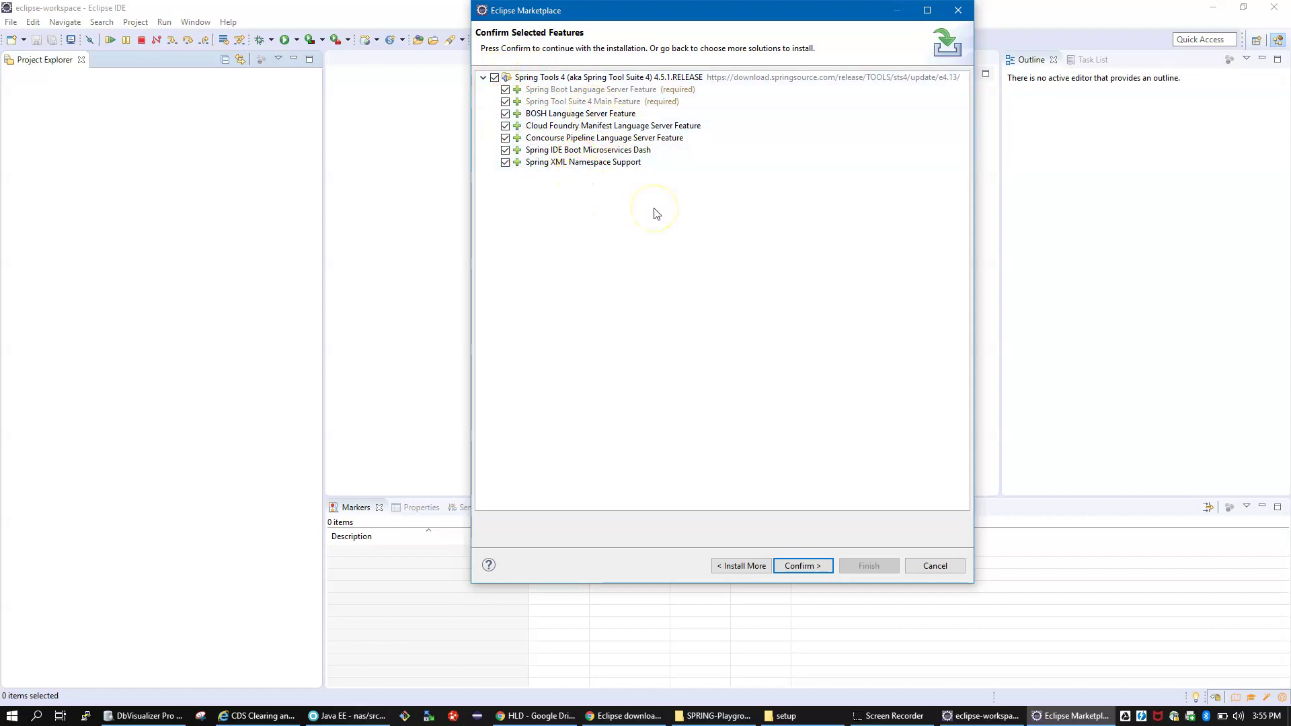
left_click(805, 566)
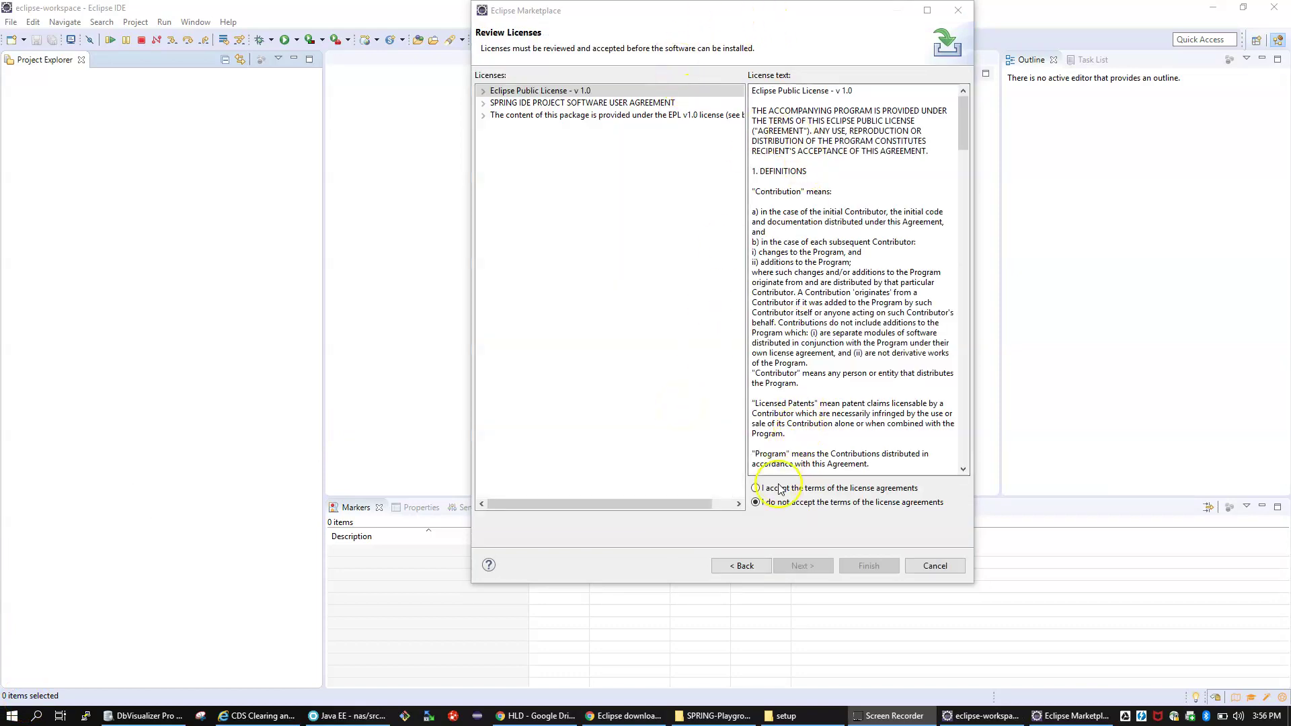
left_click(800, 488)
left_click(868, 568)
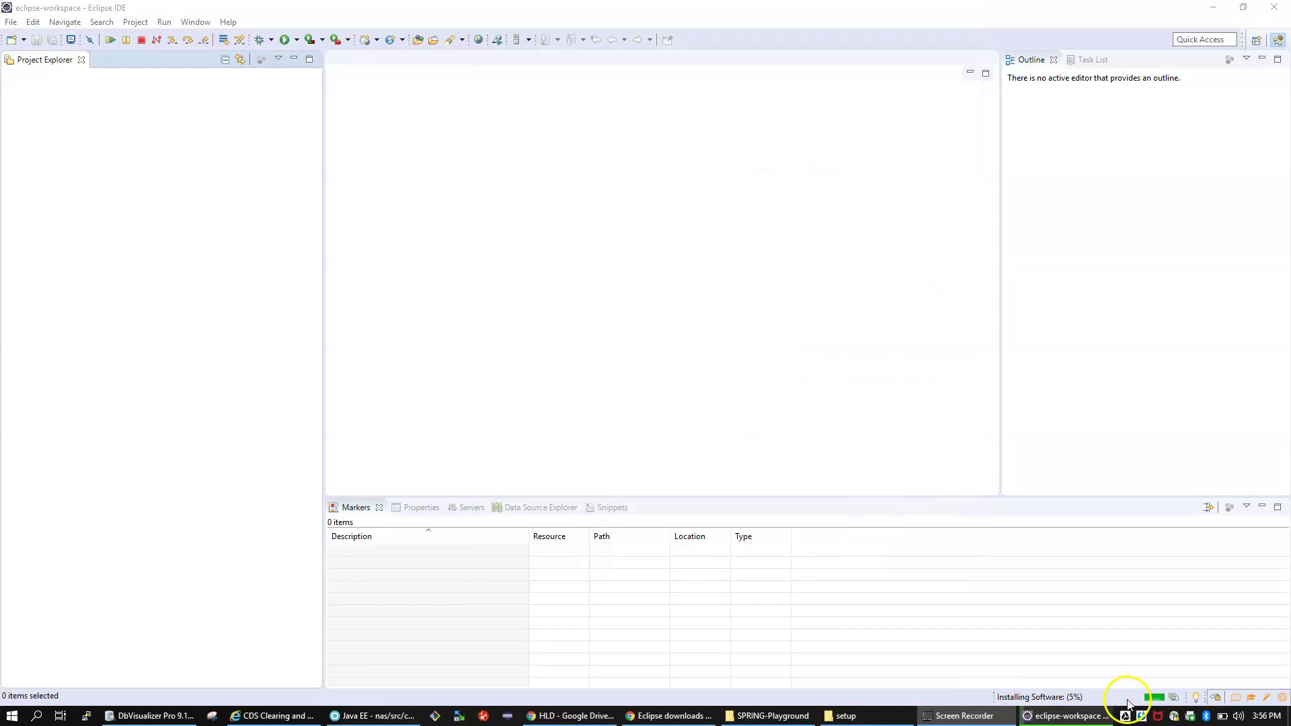
left_click(1173, 696)
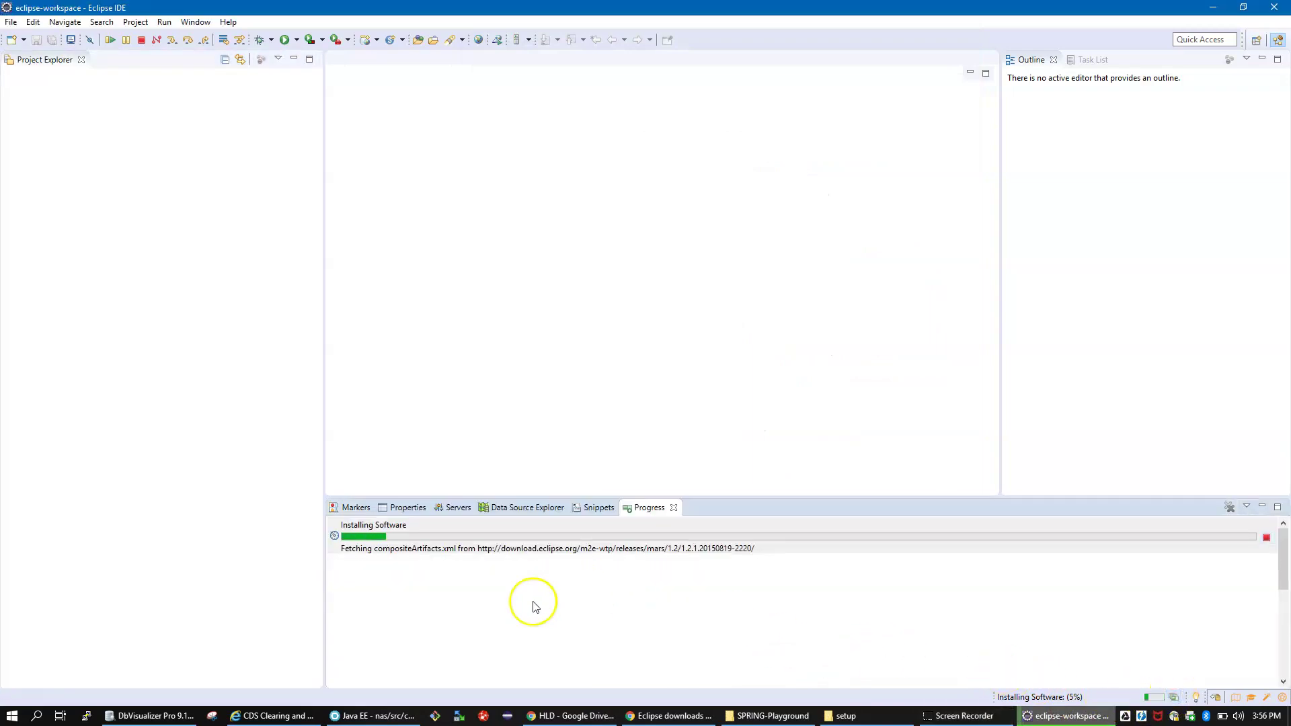